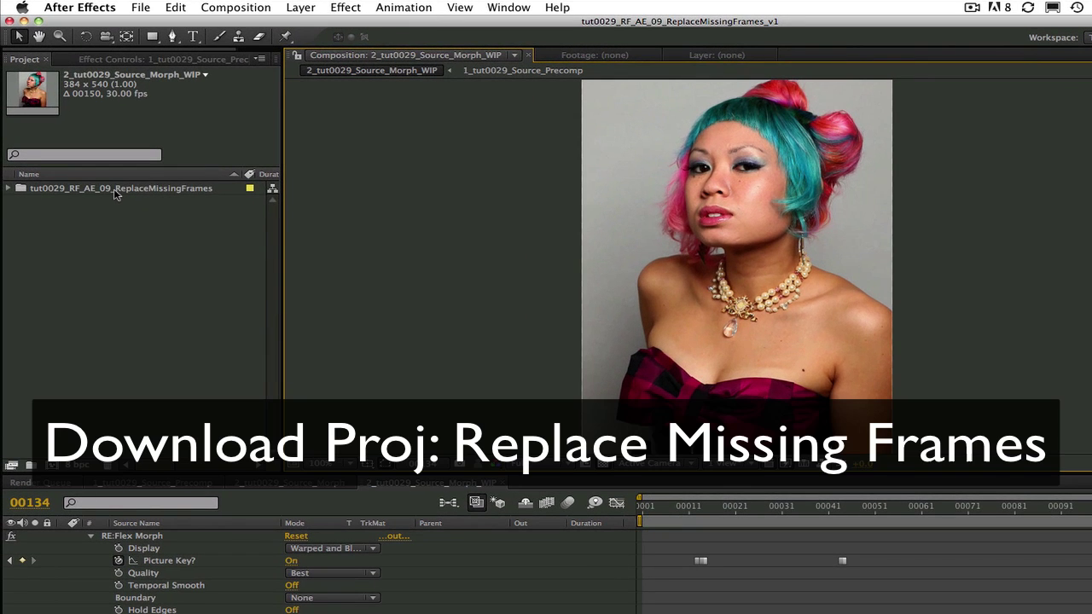
- Expand the project folder and RAM-preview the 2_tut0029_Source_Morph_WIP composition
click(91, 152)
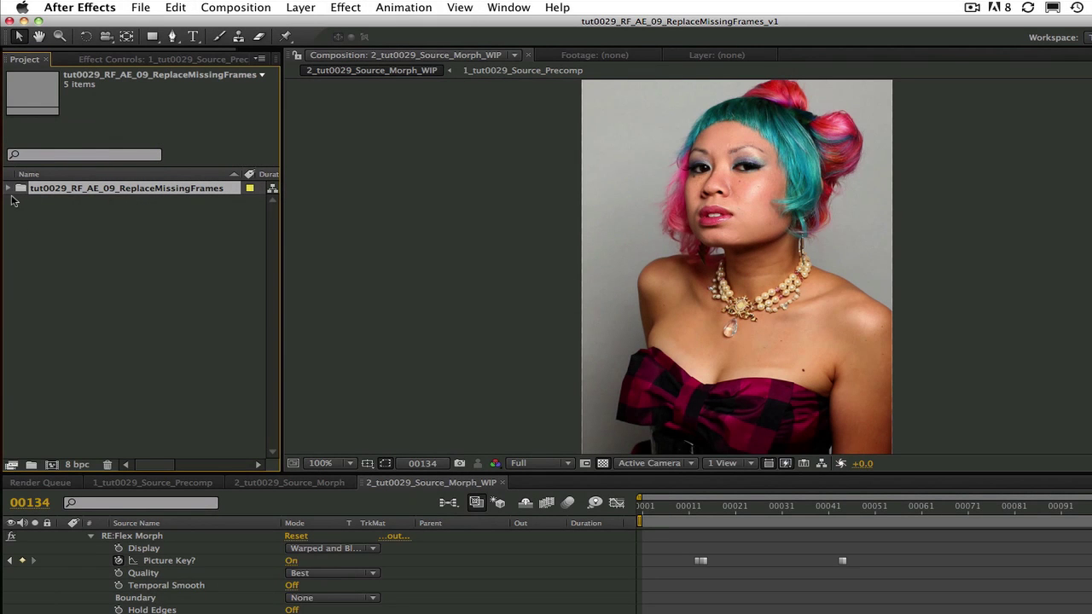
click(9, 189)
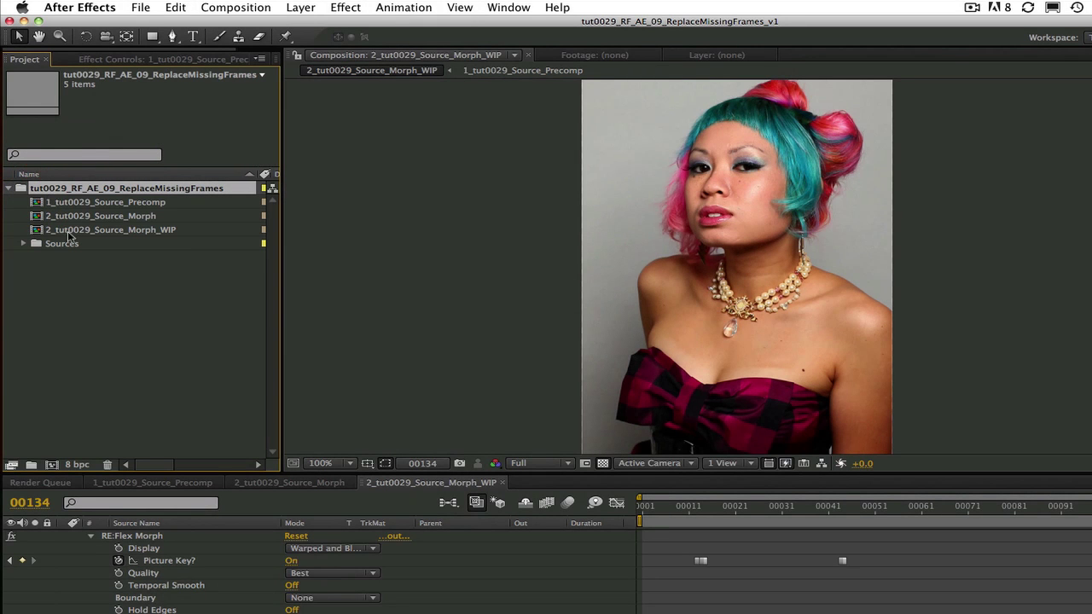
click(71, 232)
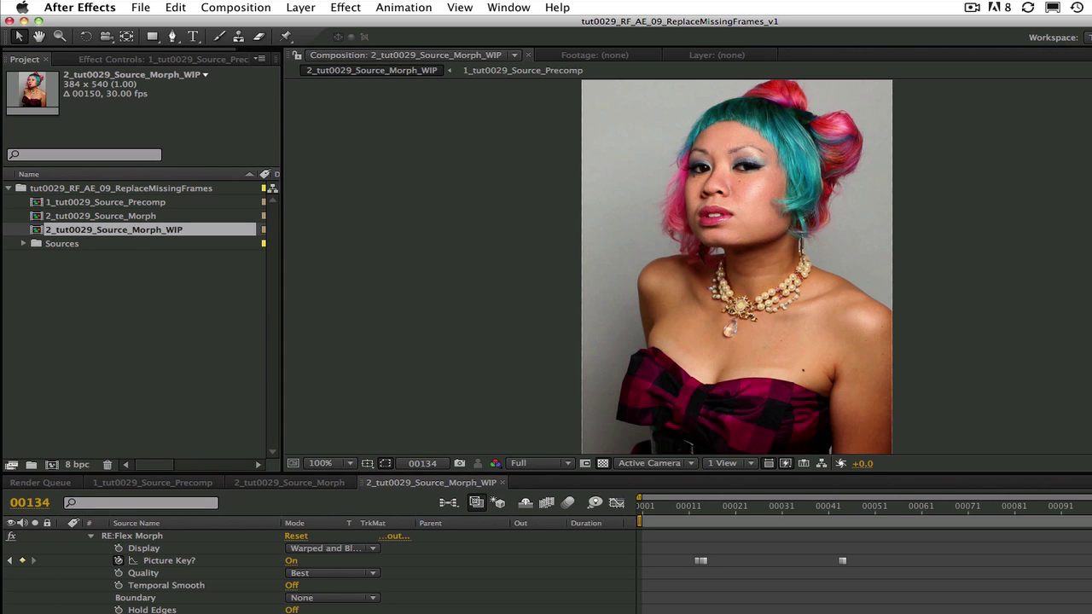
key(KP_0)
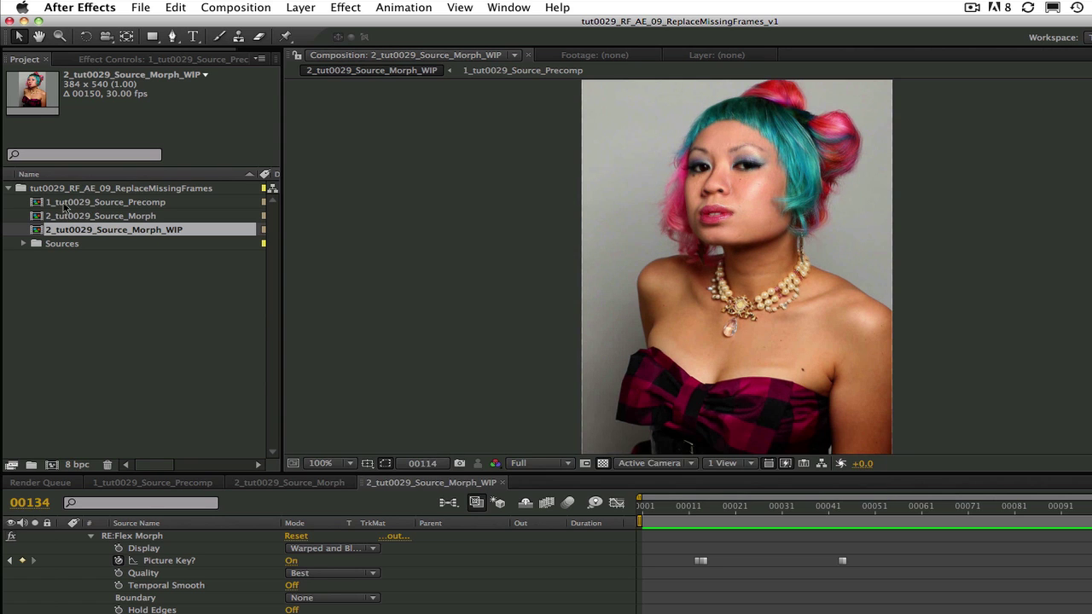
- Open 1_tut0029_Source_Precomp and preview the source footage twice, stopping back at frame 00001
double_click(71, 203)
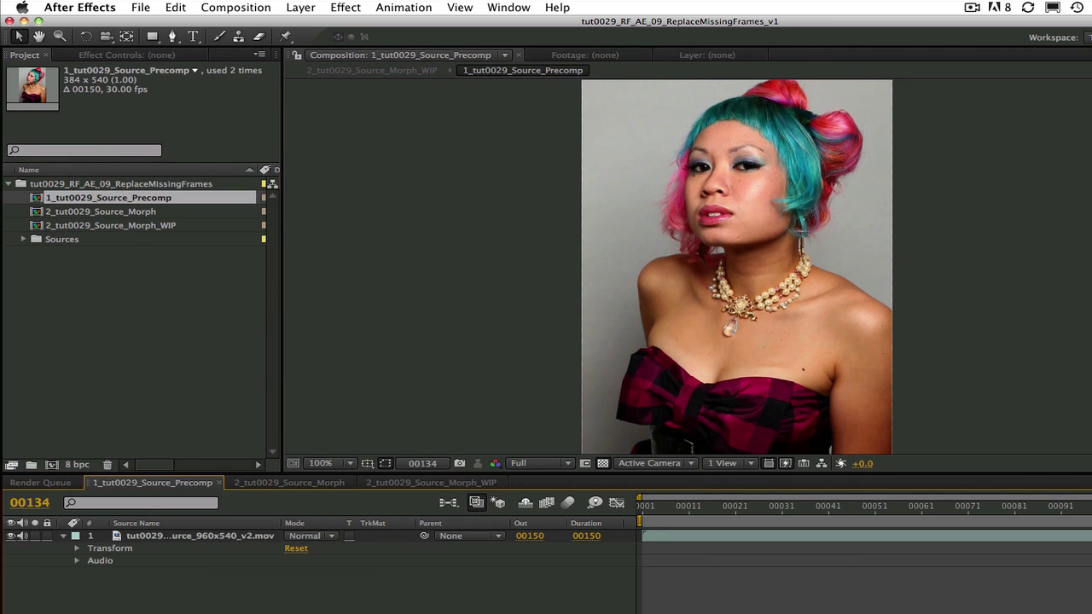
key(space)
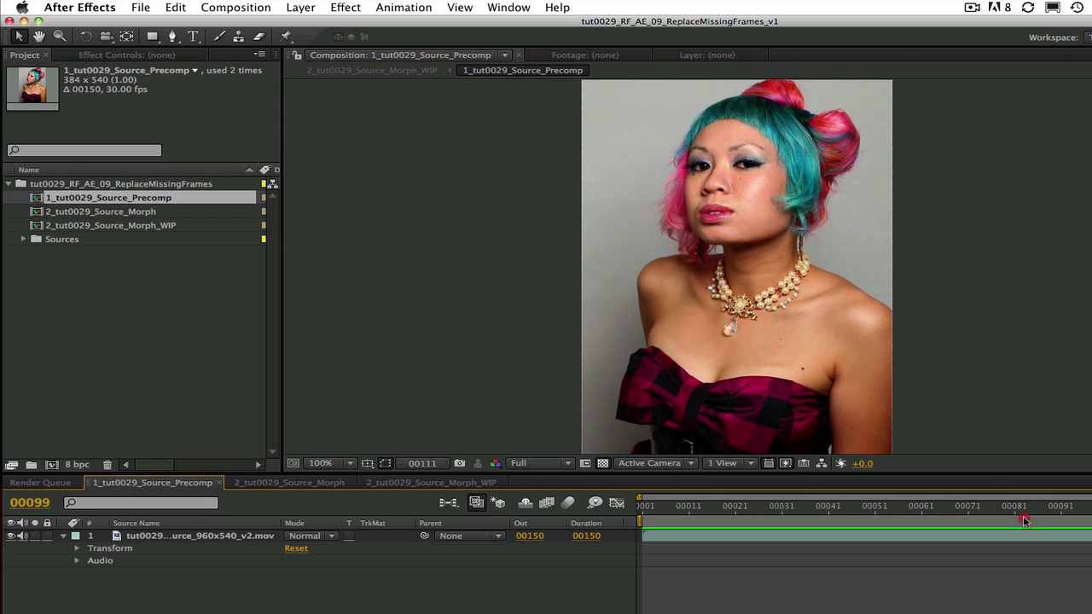
key(space)
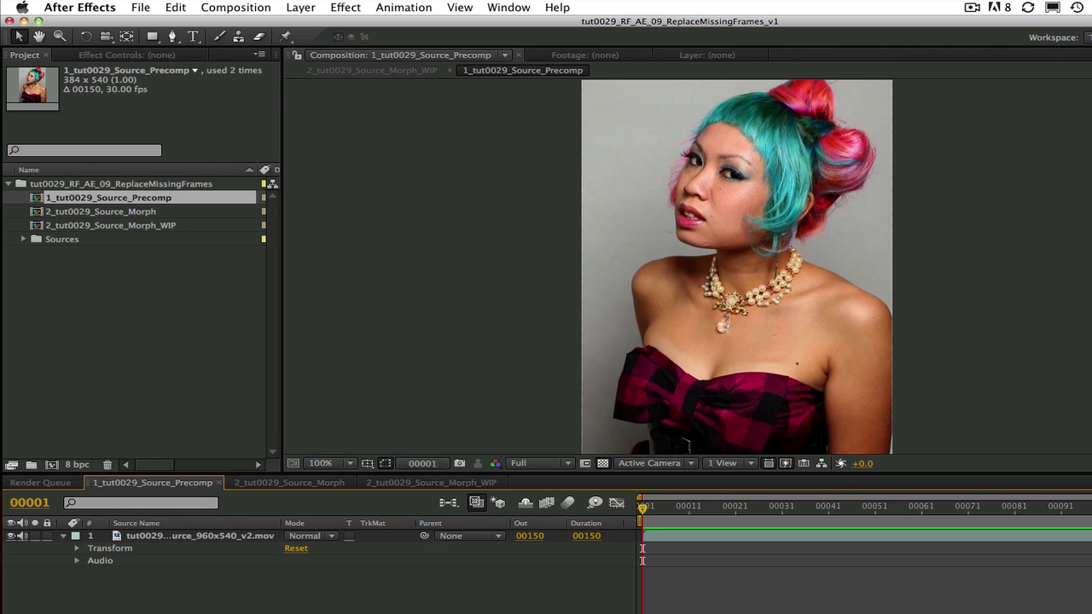
key(space)
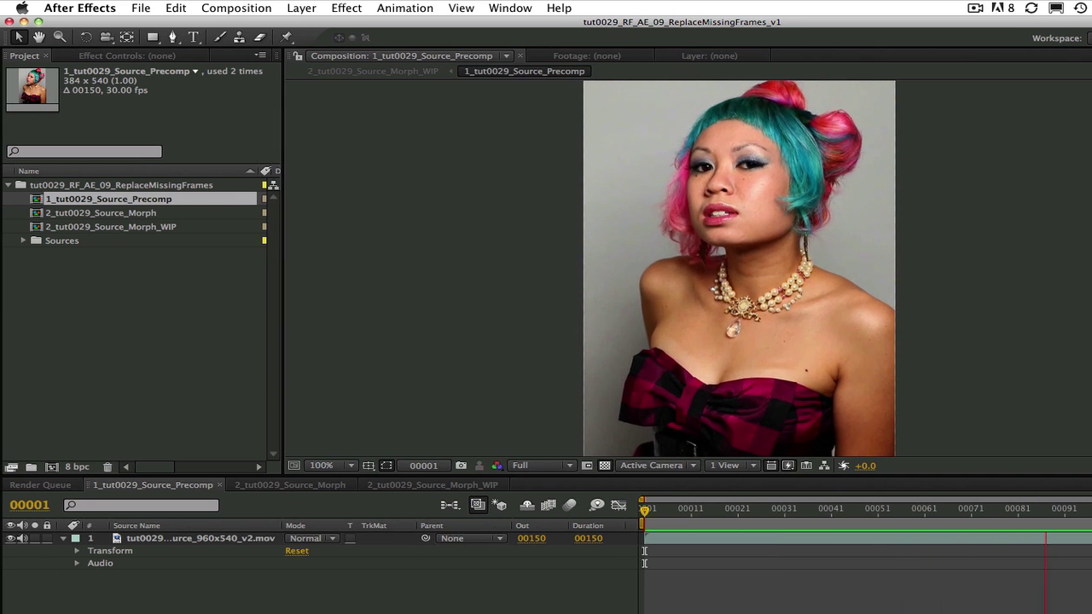
key(space)
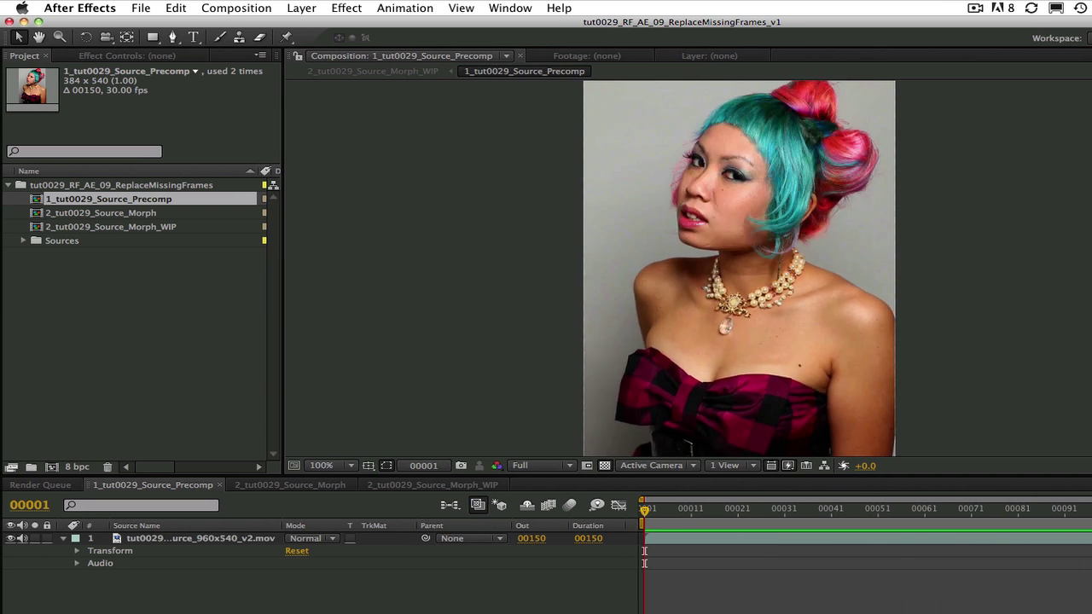
- Reopen the 2_tut0029_Source_Morph_WIP composition from the project folder
click(12, 187)
click(12, 188)
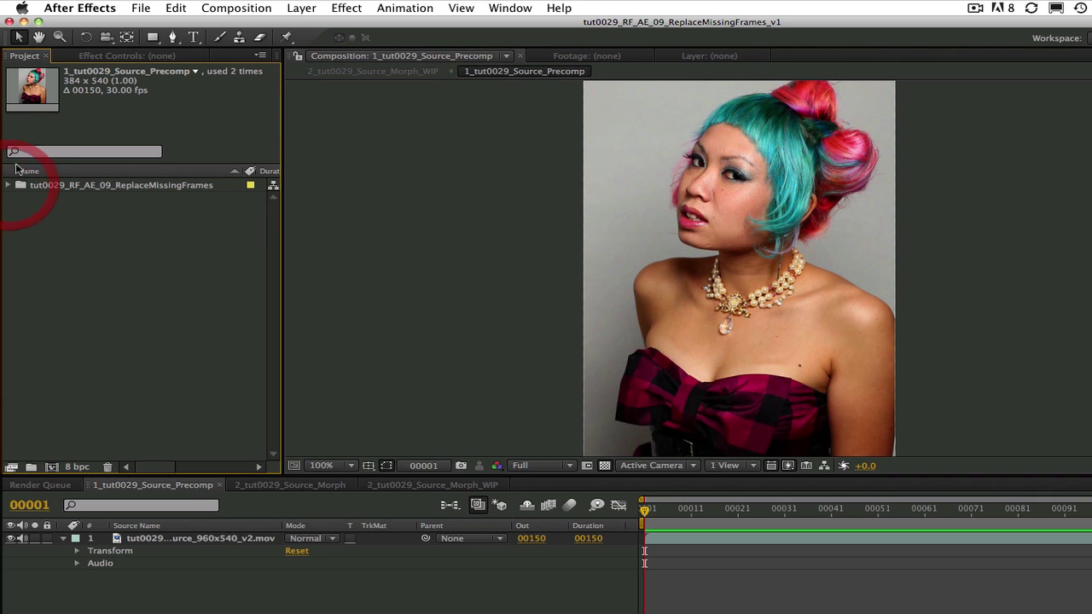
click(12, 188)
double_click(81, 229)
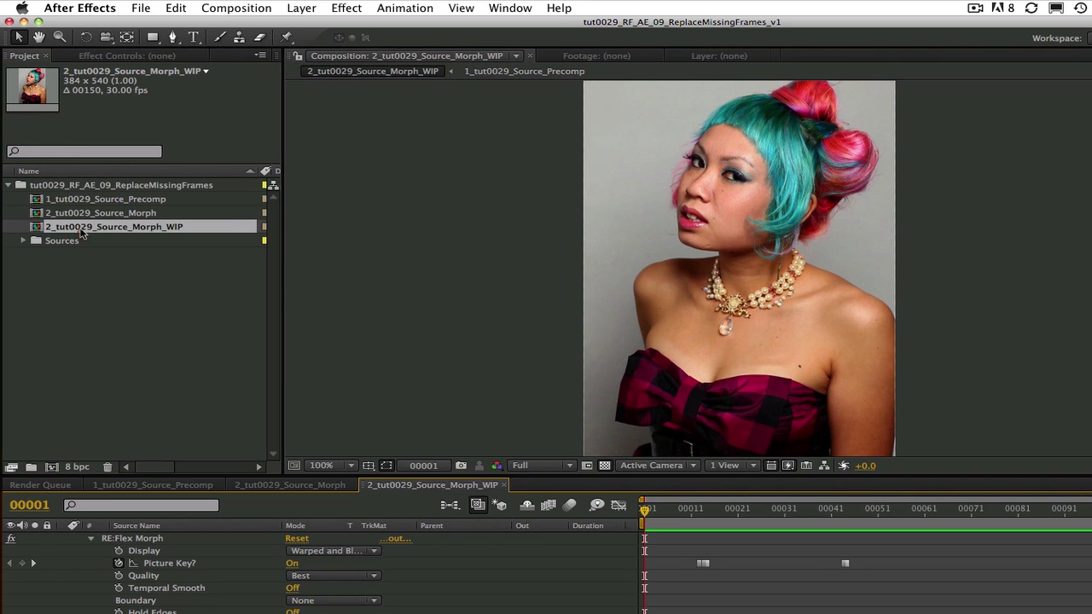
click(128, 200)
click(124, 229)
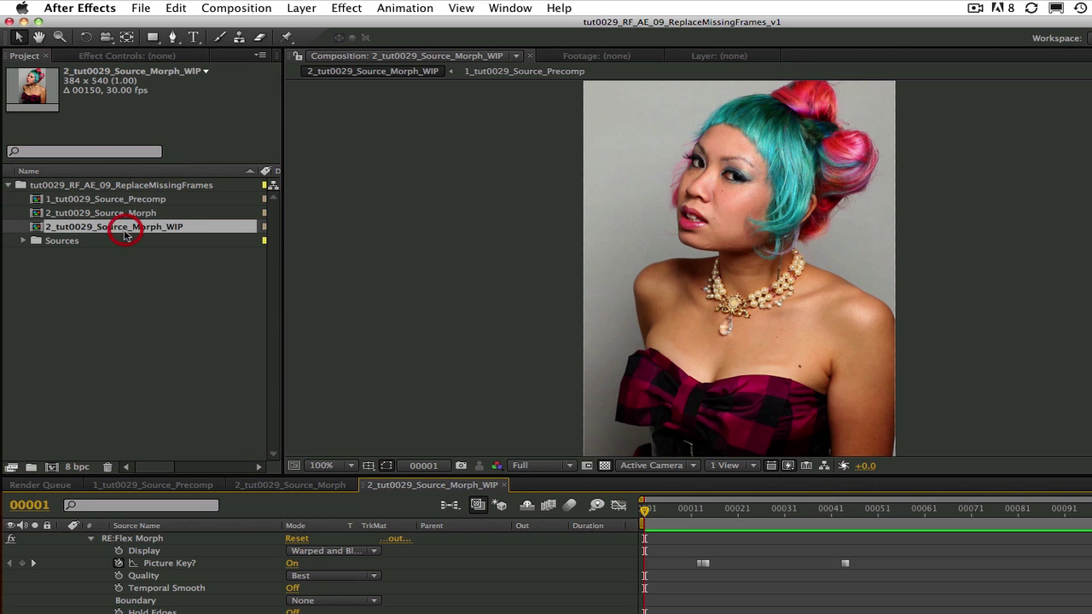
- Step through the Picture Key? keyframes (00044 onward) and make frame 00104 a picture key
click(168, 566)
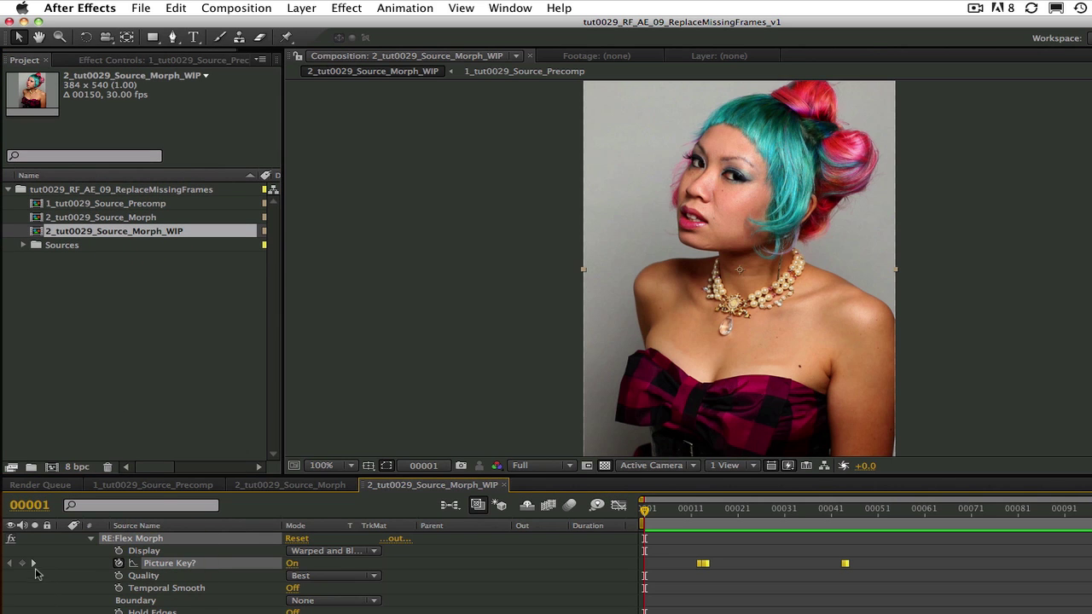
click(35, 565)
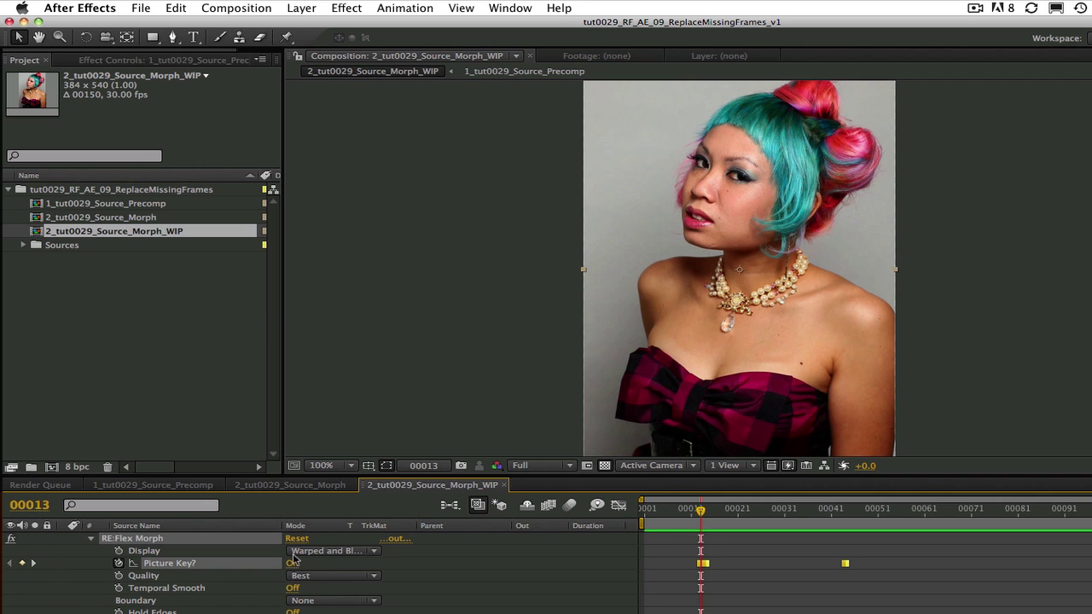
click(134, 539)
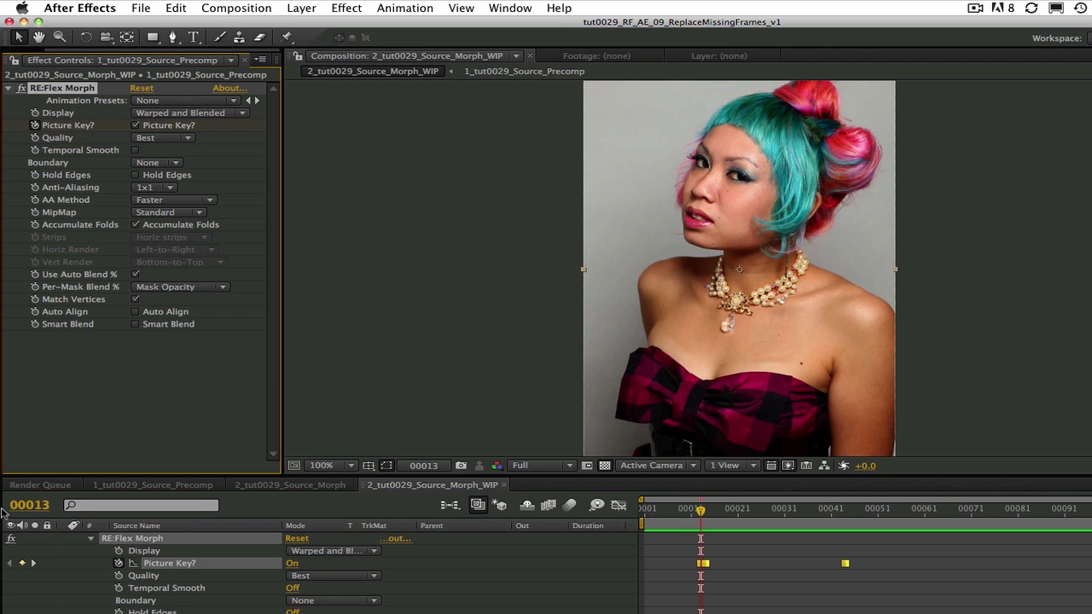
click(33, 563)
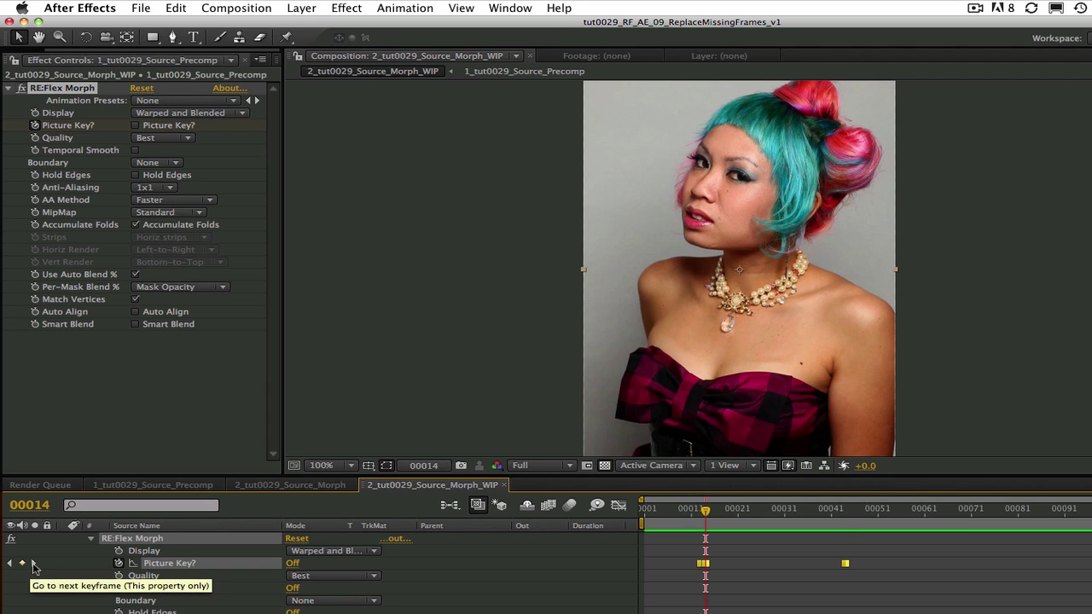
click(32, 564)
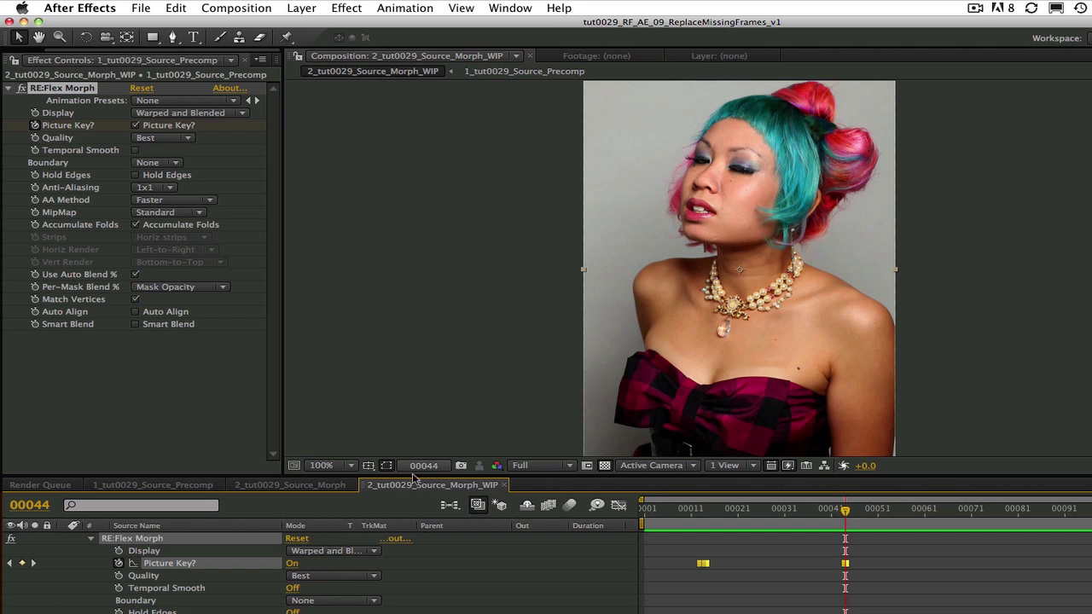
click(33, 563)
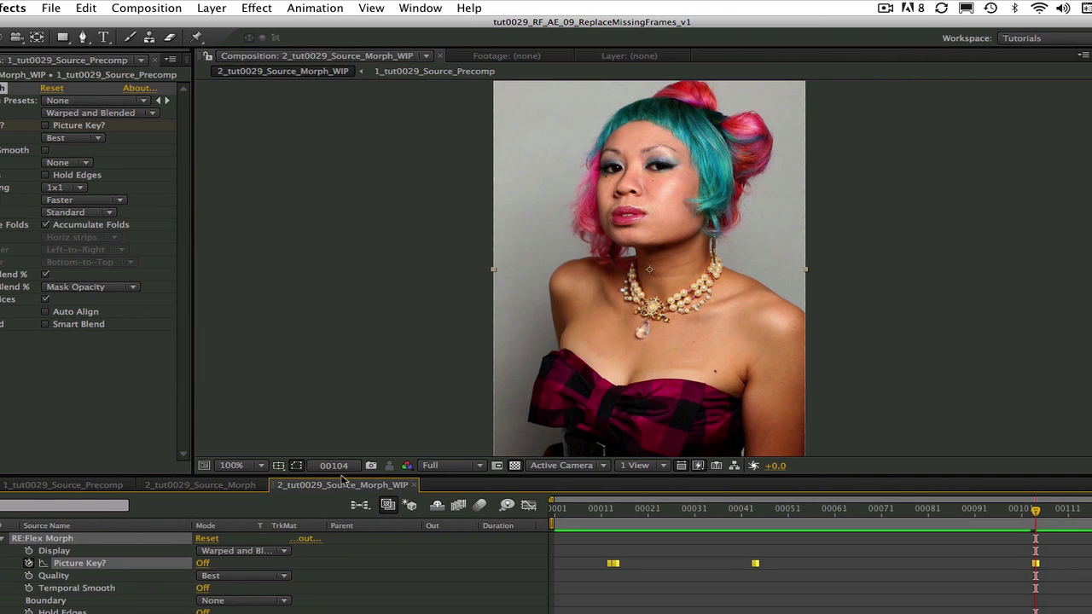
click(202, 563)
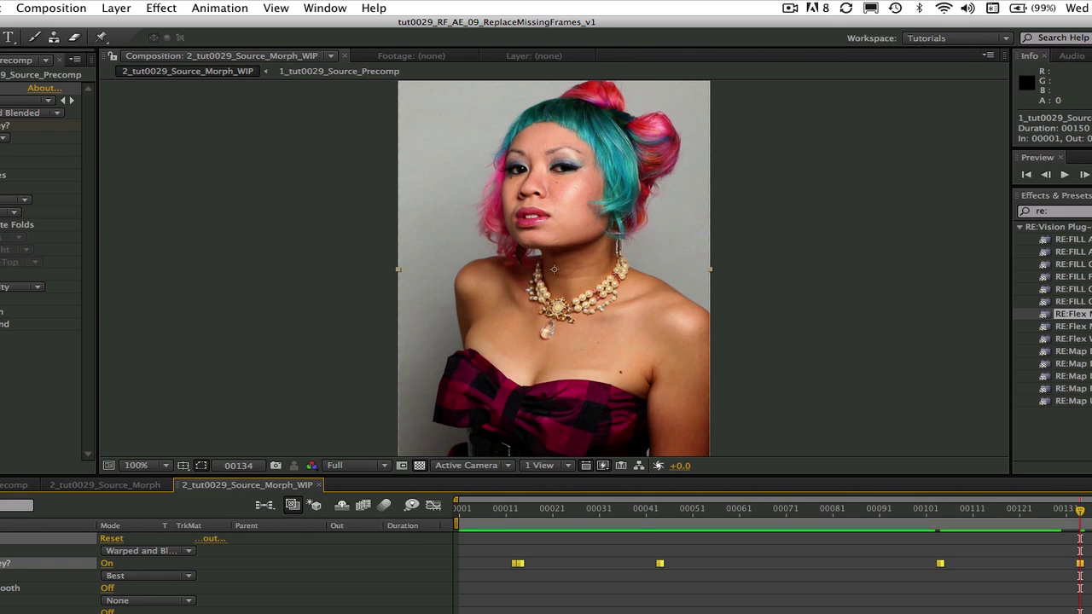
- From picture key 00013, zoom to 200%, scrub the morph, and enable Auto Align and Smart Blend
click(513, 510)
key(period)
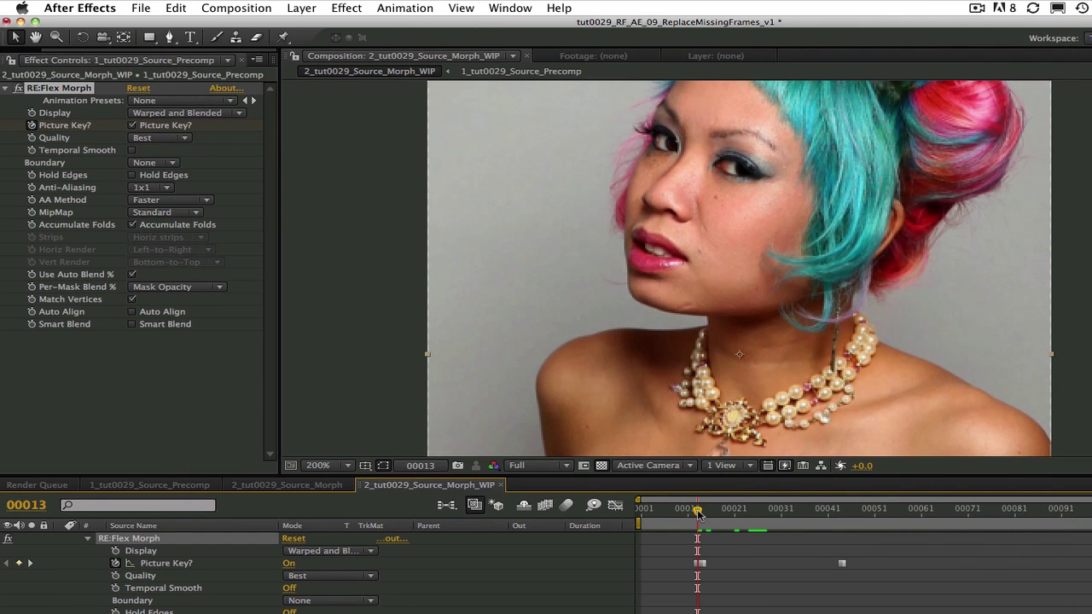
drag(698, 512, 749, 525)
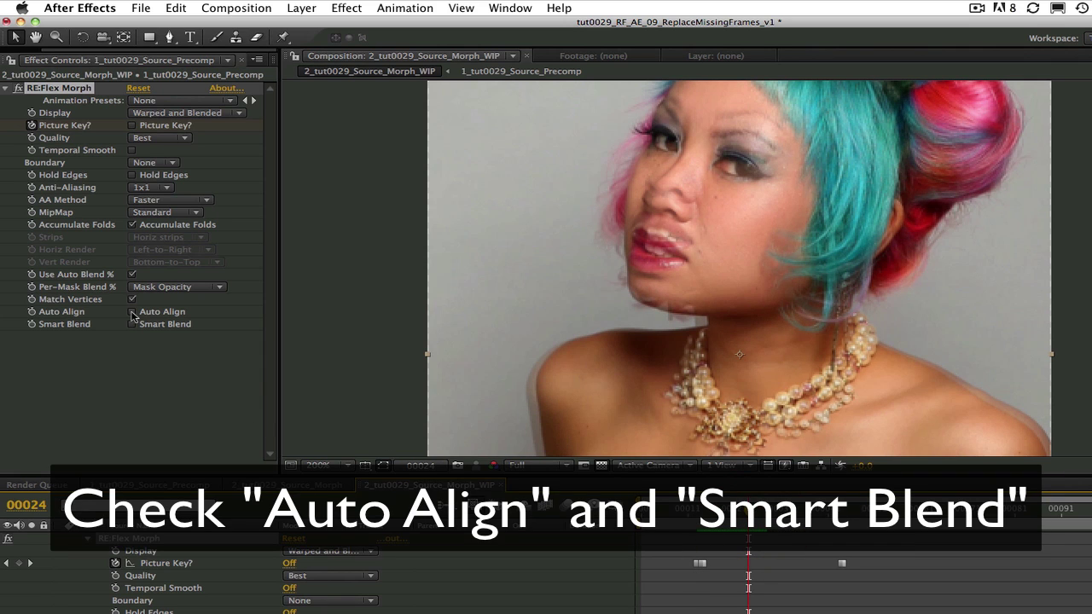
click(132, 314)
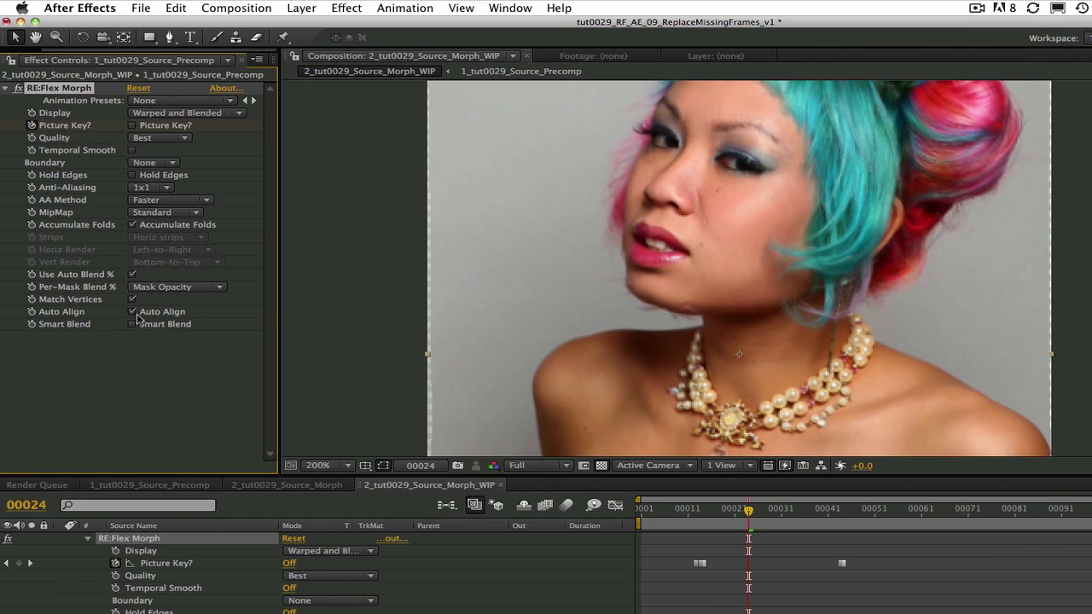
click(132, 324)
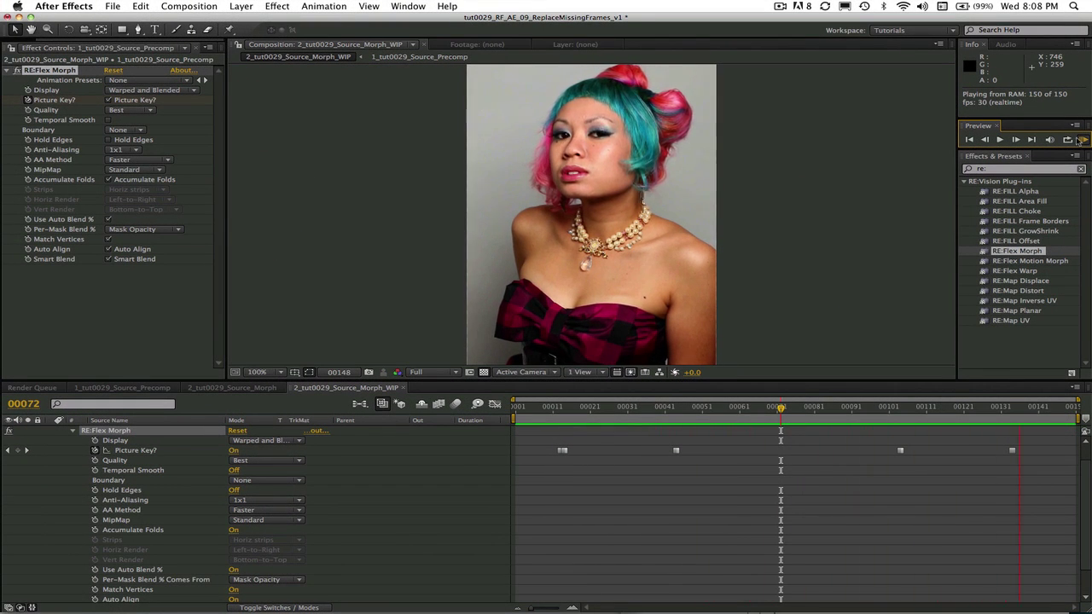
- Zoom in on the face and draw a five-point pen spline along the eye
key(period)
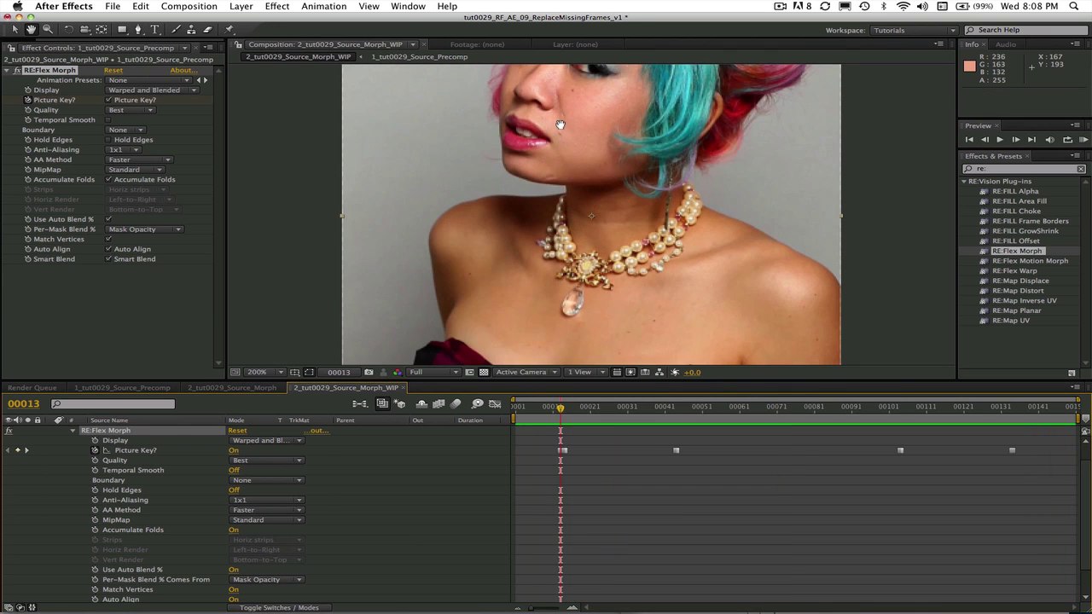
drag(562, 123, 565, 190)
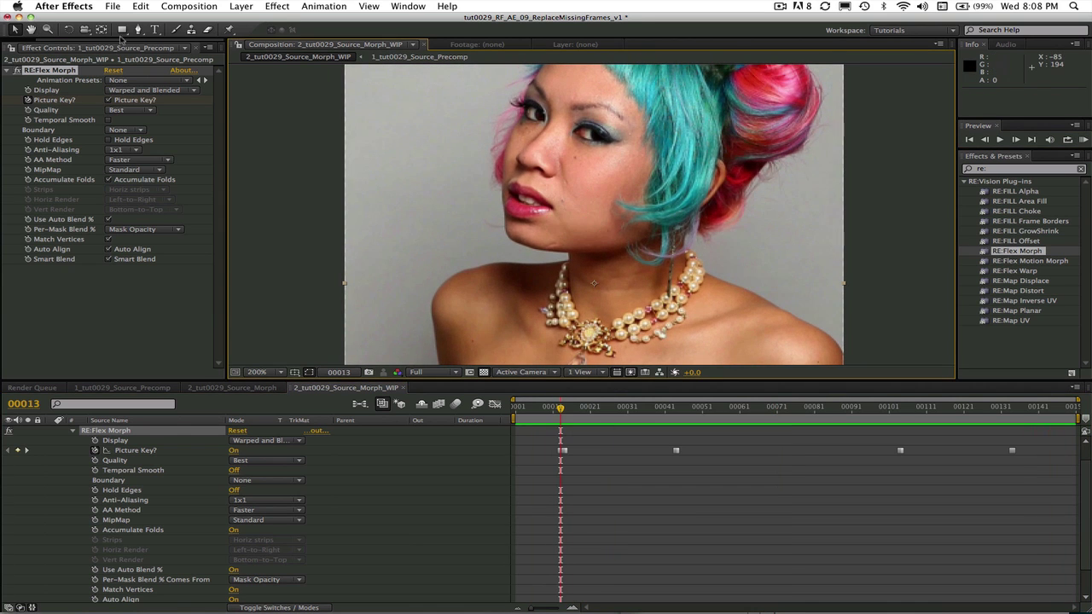
click(139, 30)
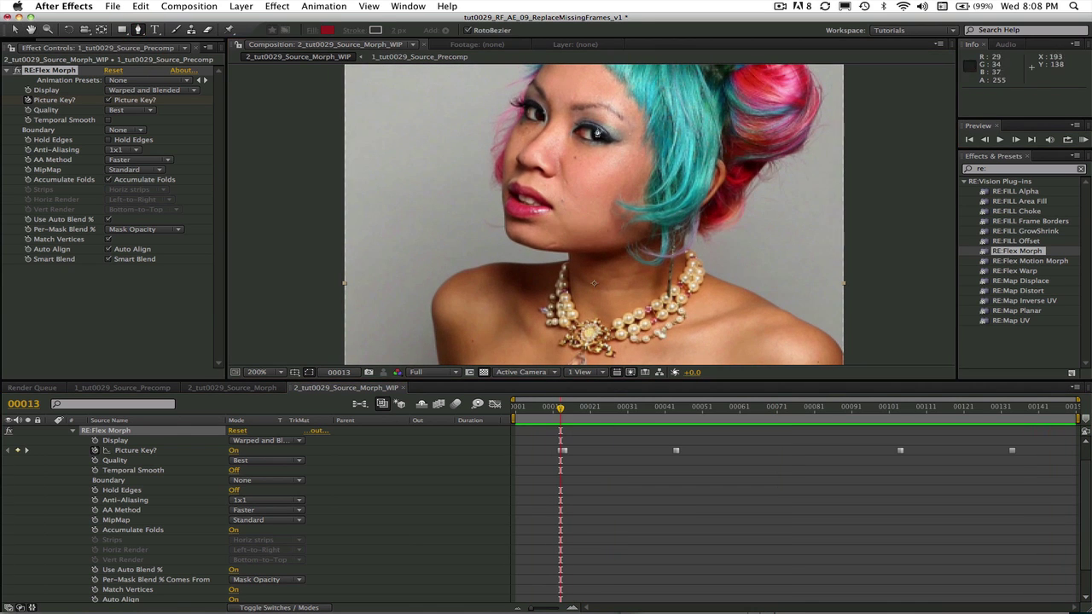
click(572, 131)
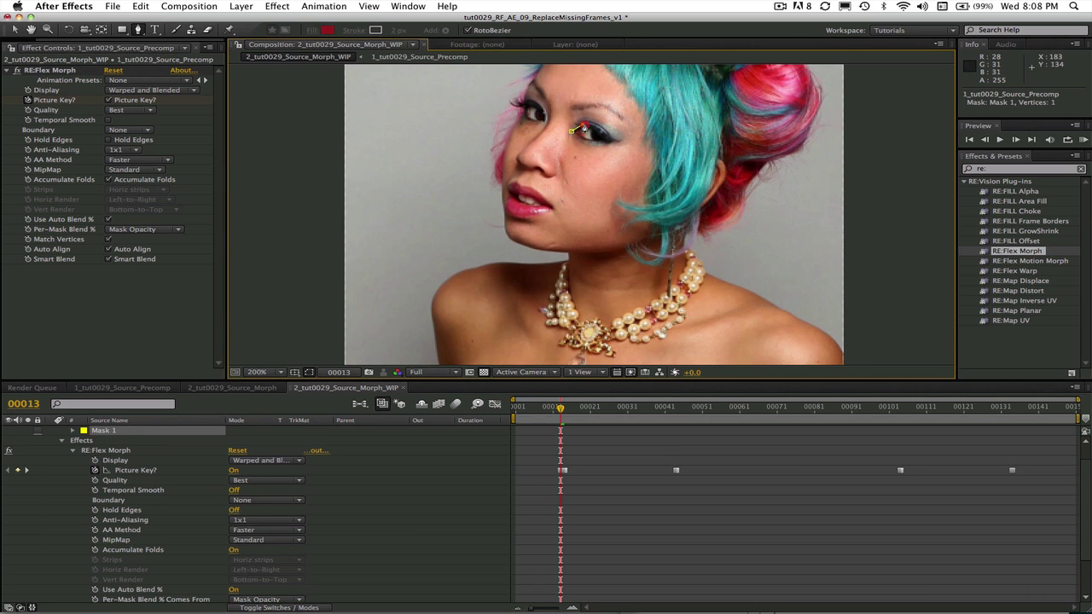
click(587, 127)
click(596, 131)
click(604, 138)
click(618, 139)
- Keyframe Mask 1's path at 00013, then reshape it onto the eyelid at 00044
click(147, 319)
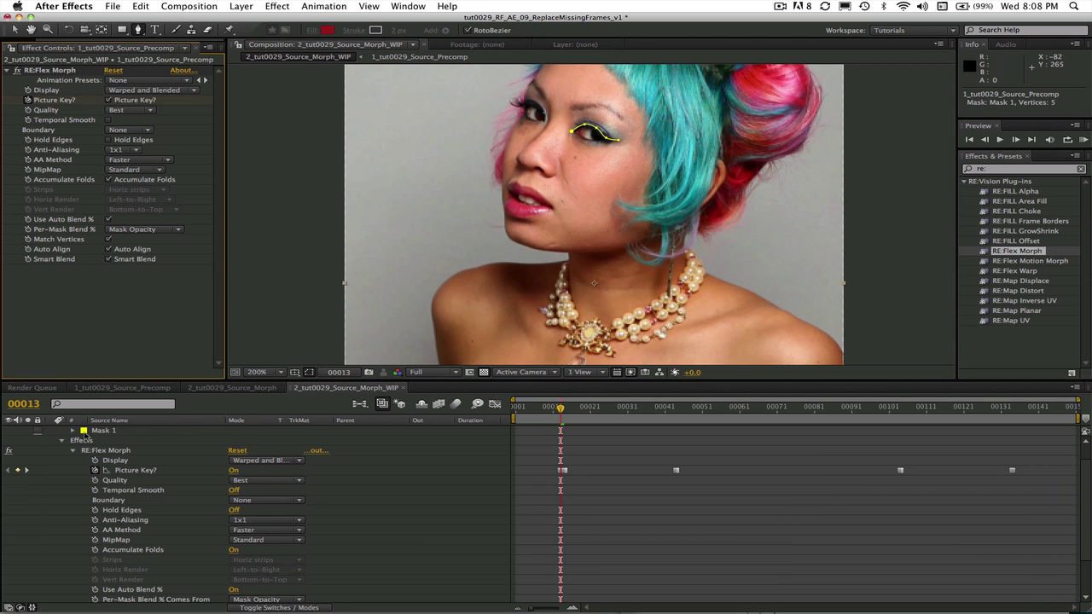
click(73, 431)
click(96, 440)
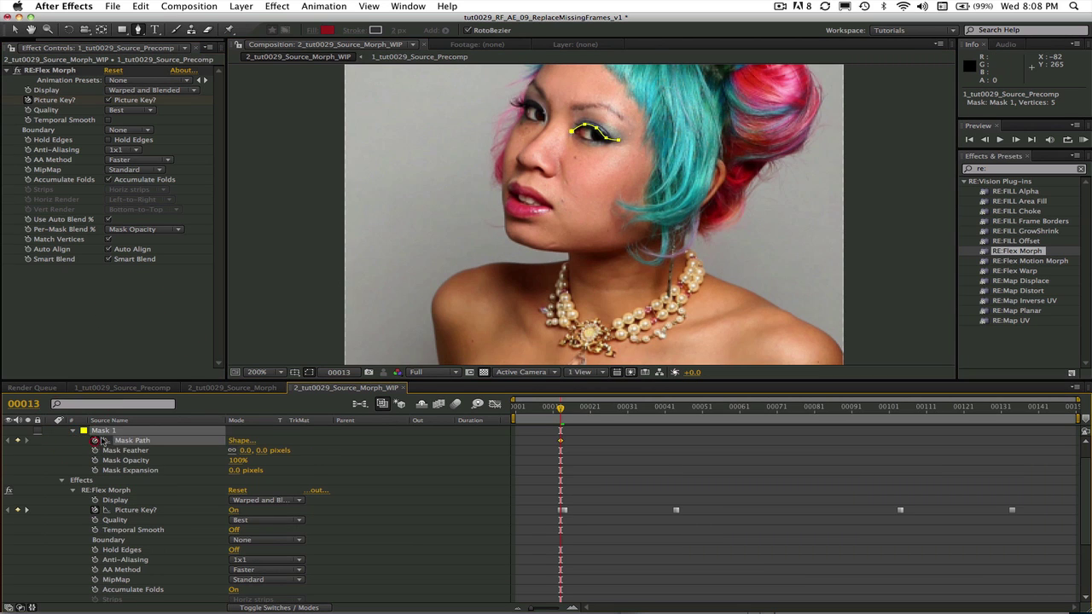
click(27, 510)
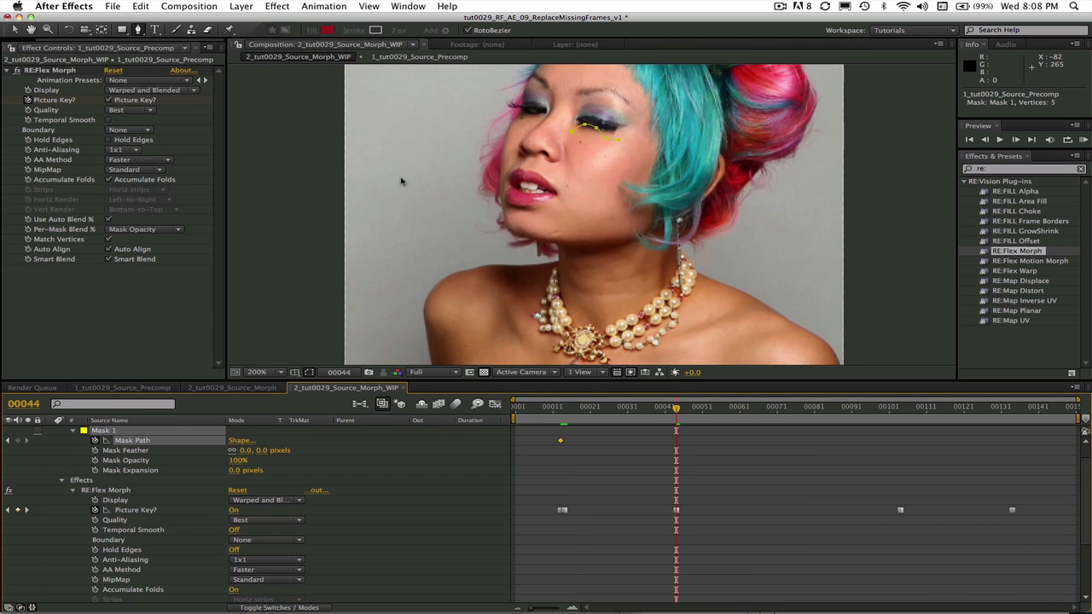
drag(572, 133, 612, 124)
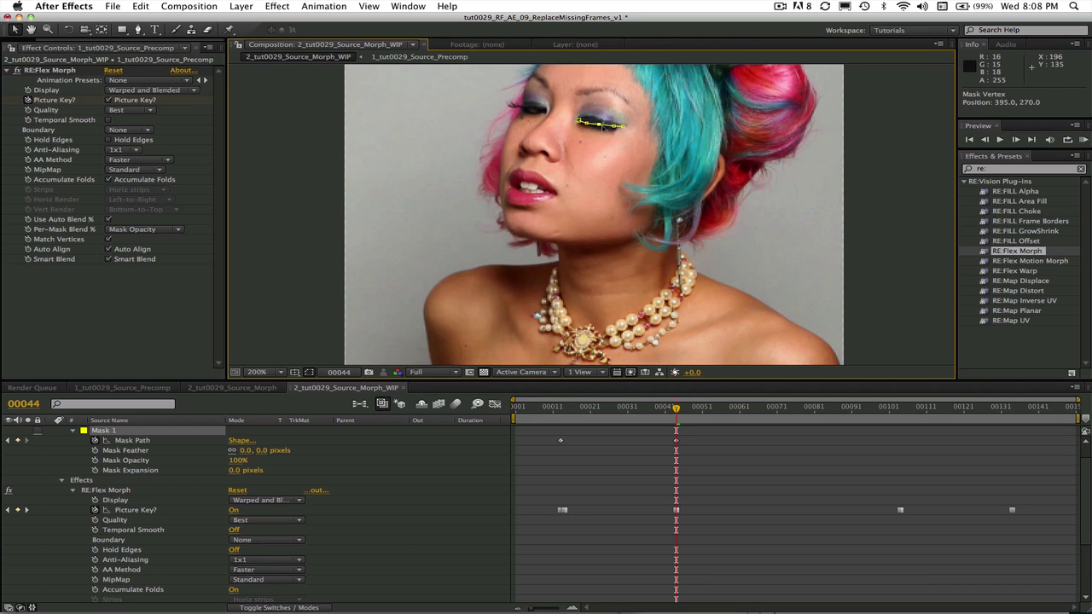
click(27, 509)
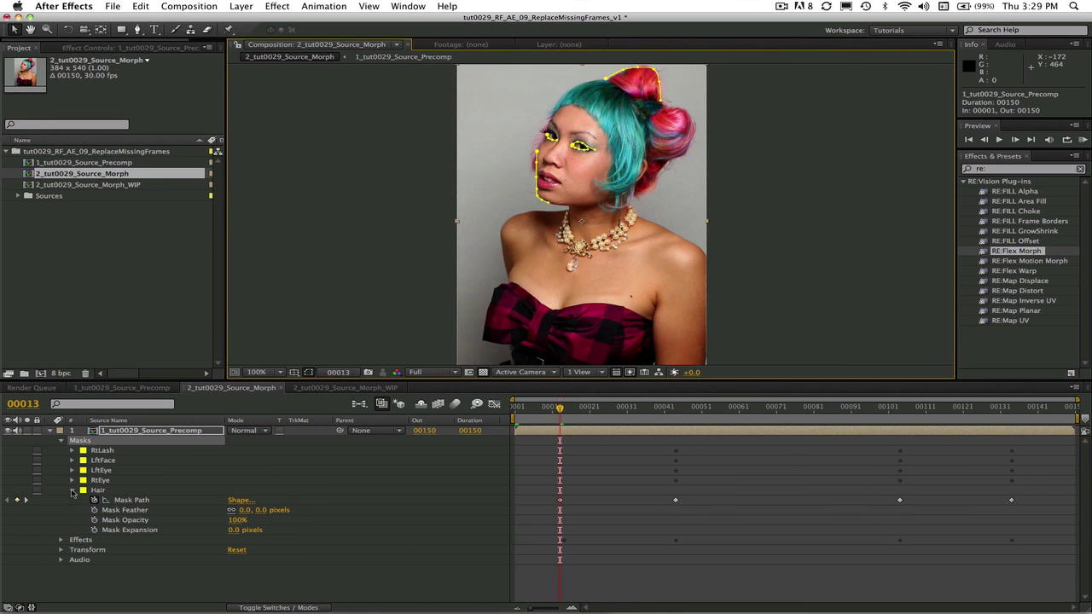
- Collapse the Hair mask and RAM-preview 2_tut0029_Source_Morph to review the transition
click(73, 491)
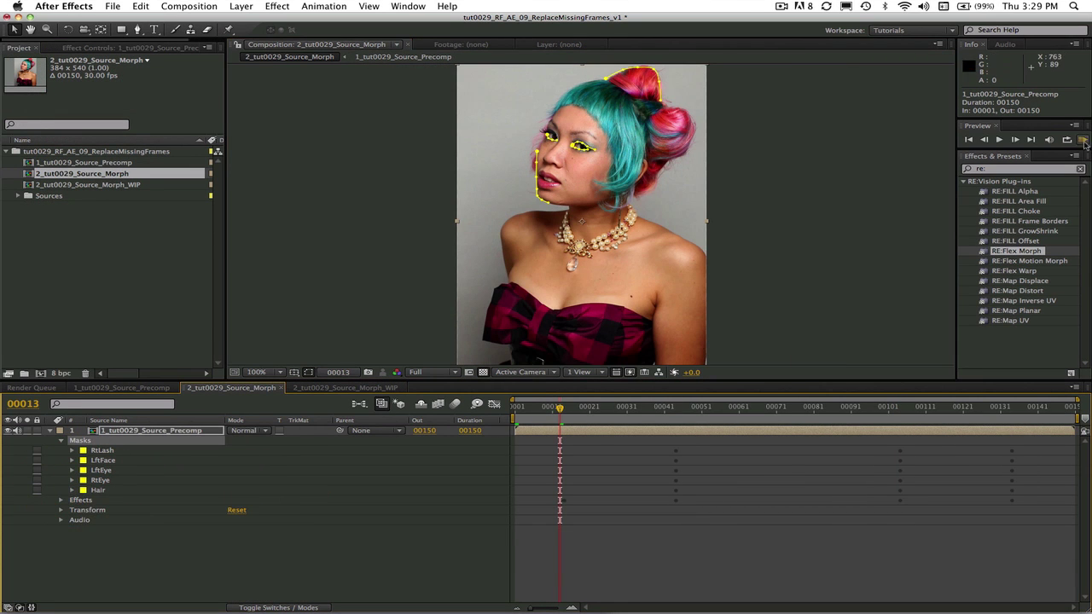
click(1083, 140)
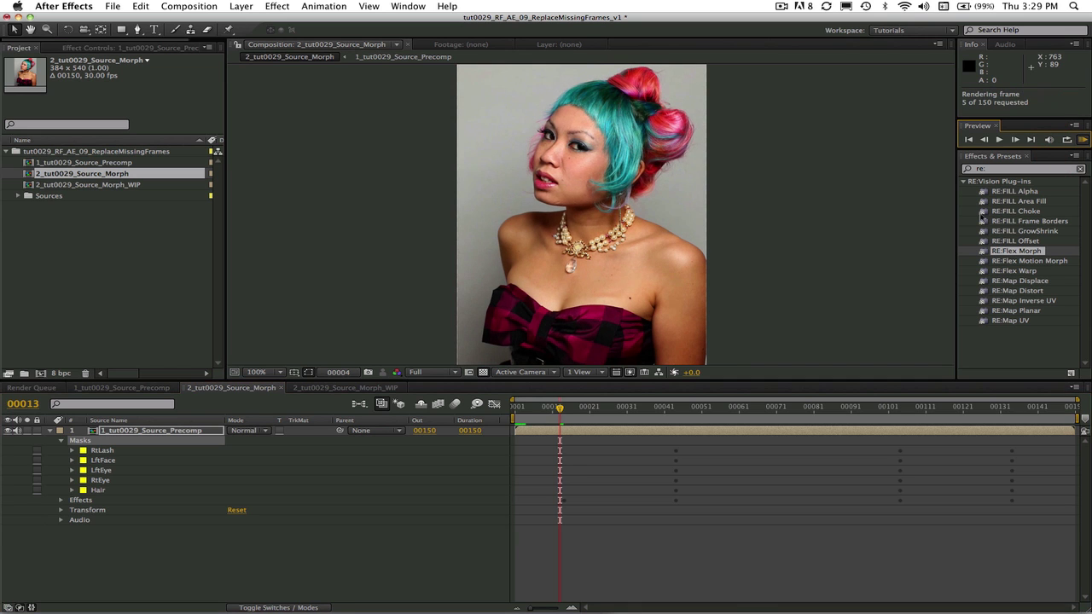